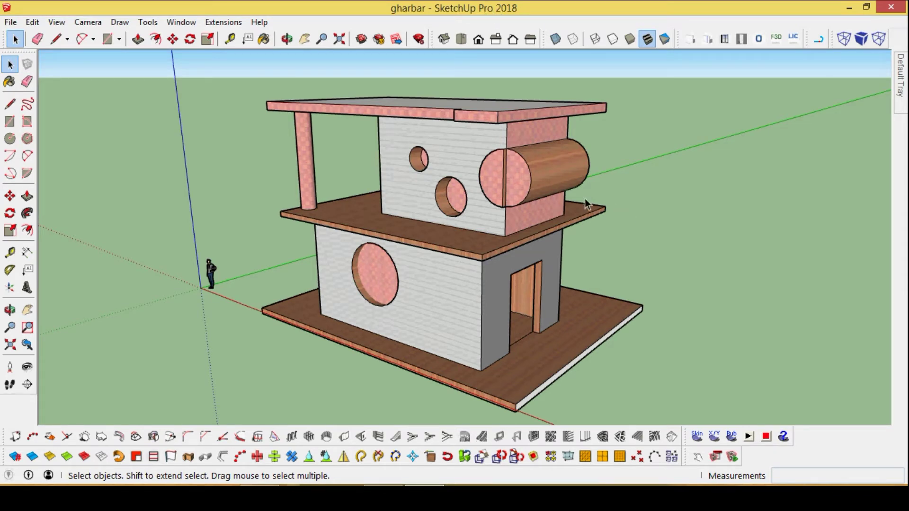
Zoom and orbit the gharbar house to a new angle, then box-select the whole model.
{"action": "scroll", "coordinate": [586, 213], "scroll_direction": "down", "scroll_amount": 2}
{"action": "scroll", "coordinate": [592, 205], "scroll_direction": "down", "scroll_amount": 2}
{"action": "scroll", "coordinate": [428, 275], "scroll_direction": "up", "scroll_amount": 3}
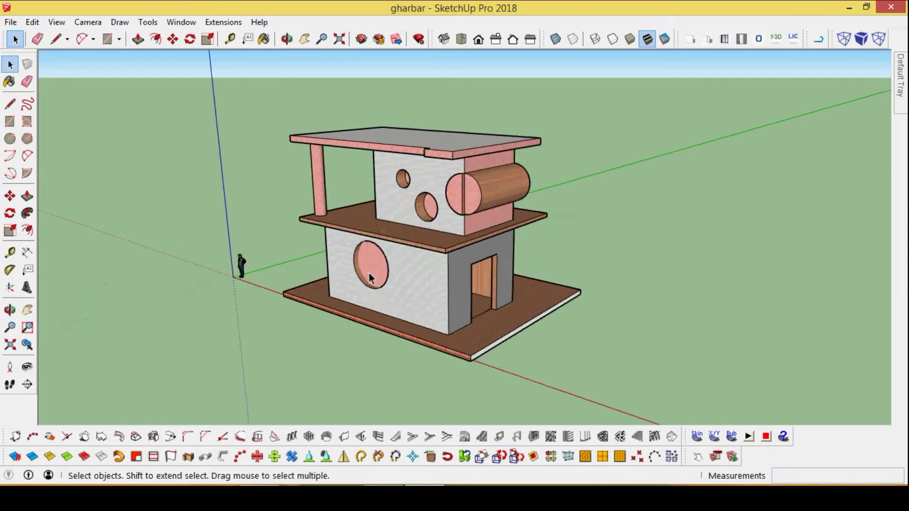
{"action": "scroll", "coordinate": [392, 273], "scroll_direction": "up", "scroll_amount": 3}
{"action": "scroll", "coordinate": [392, 274], "scroll_direction": "down", "scroll_amount": 3}
{"action": "middle_click_drag", "start_coordinate": [392, 274], "coordinate": [374, 272]}
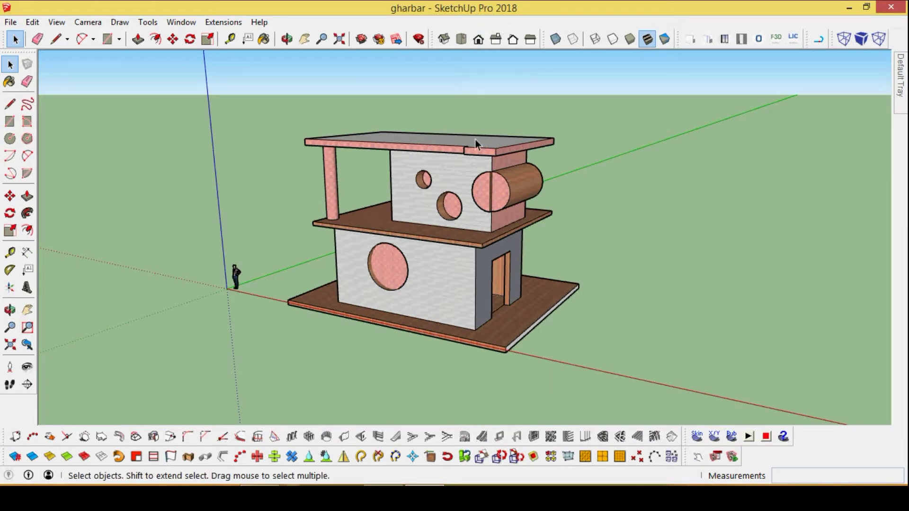
{"action": "mouse_move", "coordinate": [289, 103]}
{"action": "left_mouse_down"}
{"action": "mouse_move", "coordinate": [434, 355]}
{"action": "mouse_move", "coordinate": [577, 356]}
{"action": "left_mouse_up"}
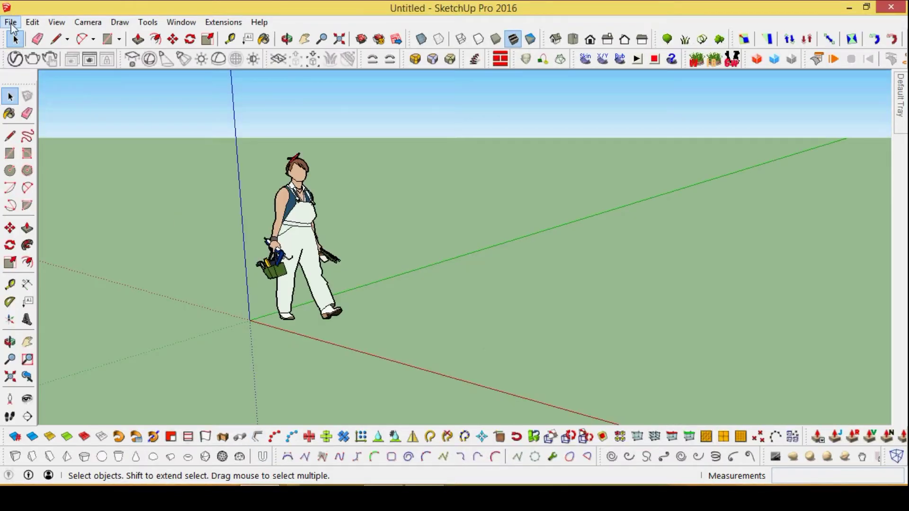
Open gharbar.skp from the Desktop in SketchUp Pro 2016.
{"action": "left_click", "coordinate": [11, 22]}
{"action": "left_click", "coordinate": [26, 52]}
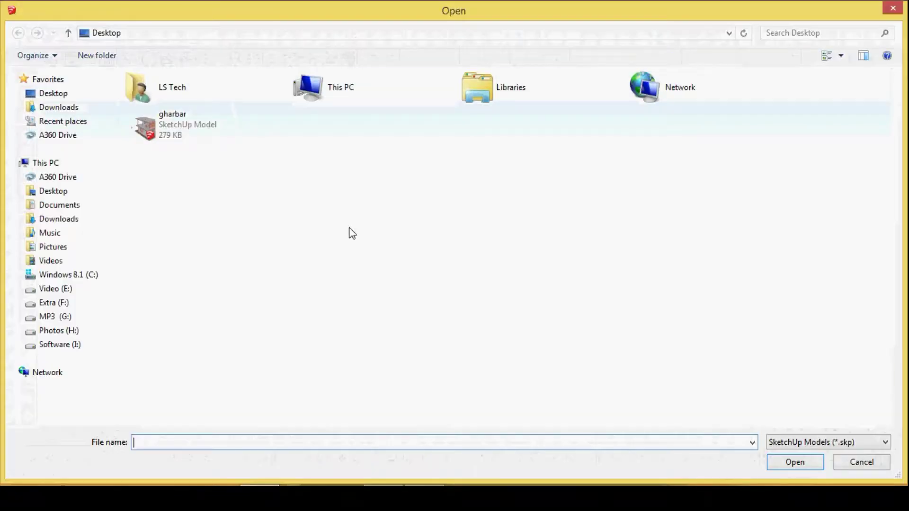
{"action": "left_click", "coordinate": [184, 130]}
{"action": "left_click", "coordinate": [801, 462]}
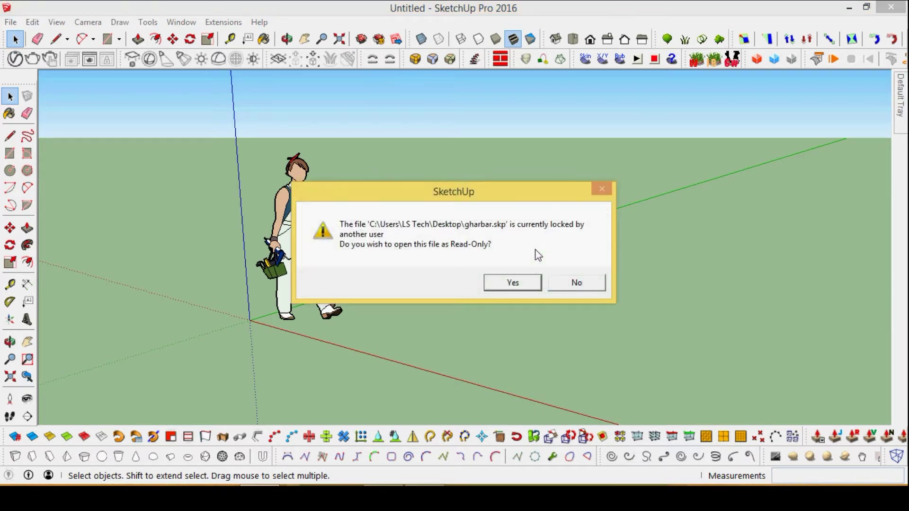
Accept read-only, dismiss the newer-version warning, and delete the default figure.
{"action": "left_click", "coordinate": [521, 287]}
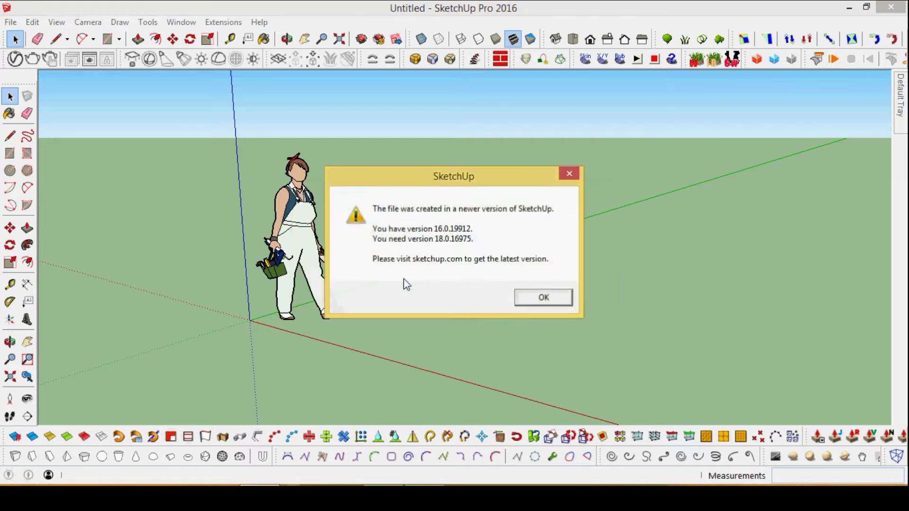
{"action": "left_click", "coordinate": [536, 298]}
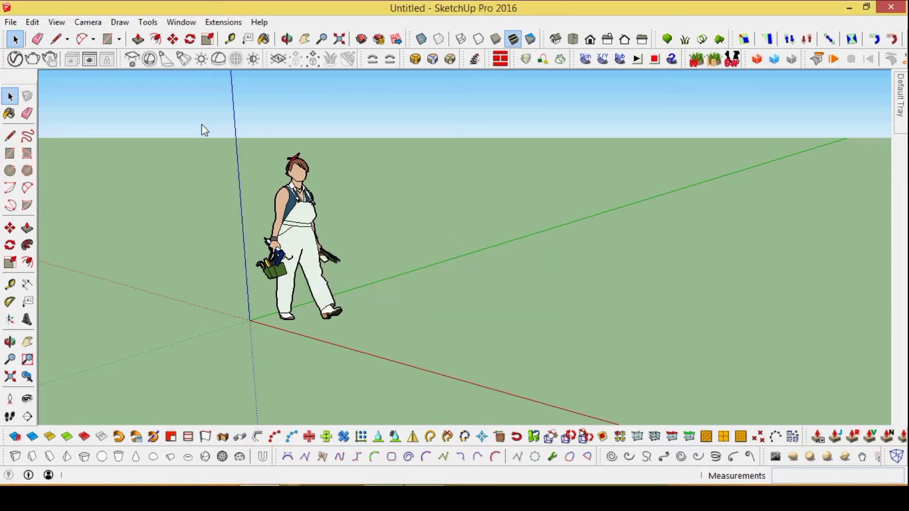
{"action": "left_click_drag", "start_coordinate": [203, 129], "coordinate": [393, 369]}
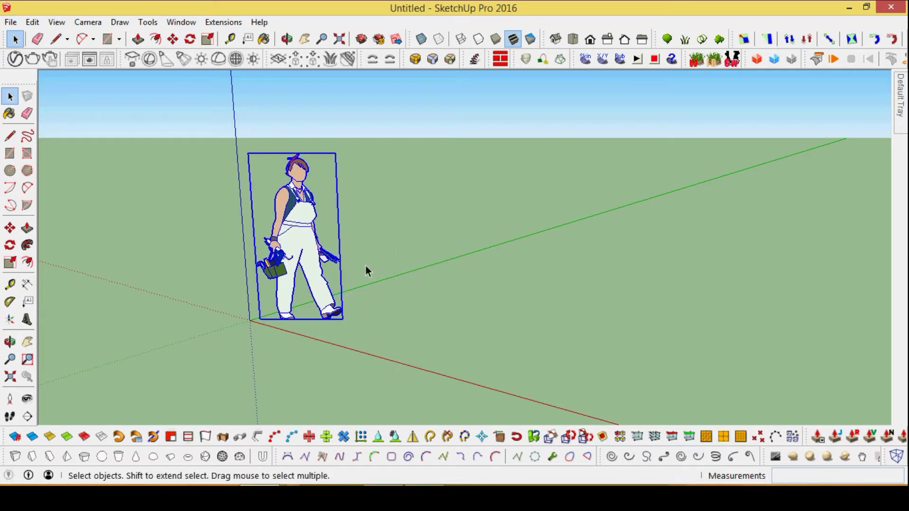
{"action": "key", "text": "Delete"}
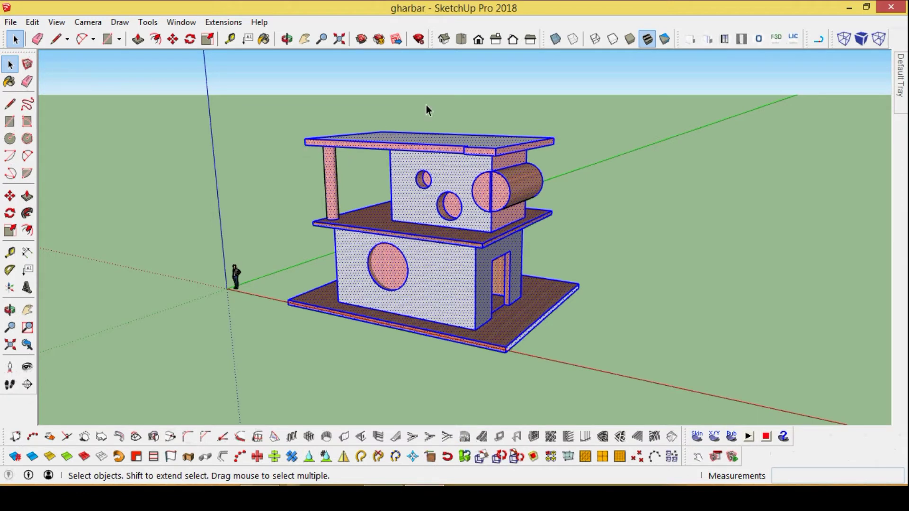
Box-select and clear the gharbar house several times, then bring up the File menu.
{"action": "left_click_drag", "start_coordinate": [377, 356], "coordinate": [589, 387]}
{"action": "left_click", "coordinate": [613, 274]}
{"action": "left_click_drag", "start_coordinate": [251, 97], "coordinate": [604, 383]}
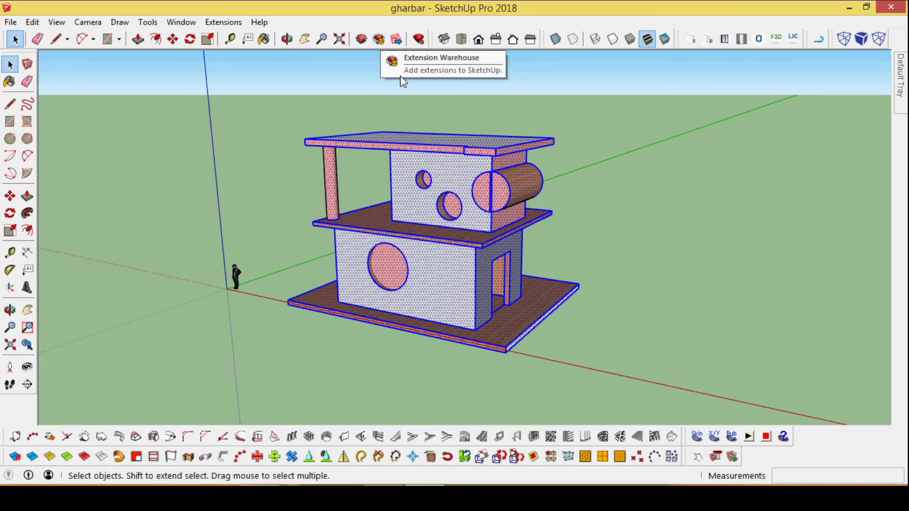
{"action": "left_click", "coordinate": [411, 91]}
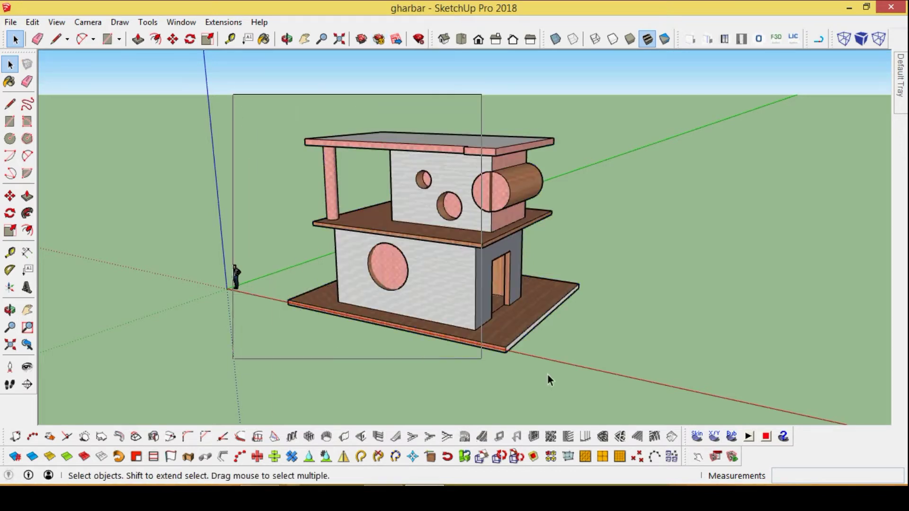
{"action": "left_click_drag", "start_coordinate": [269, 265], "coordinate": [607, 386]}
{"action": "left_click", "coordinate": [574, 266]}
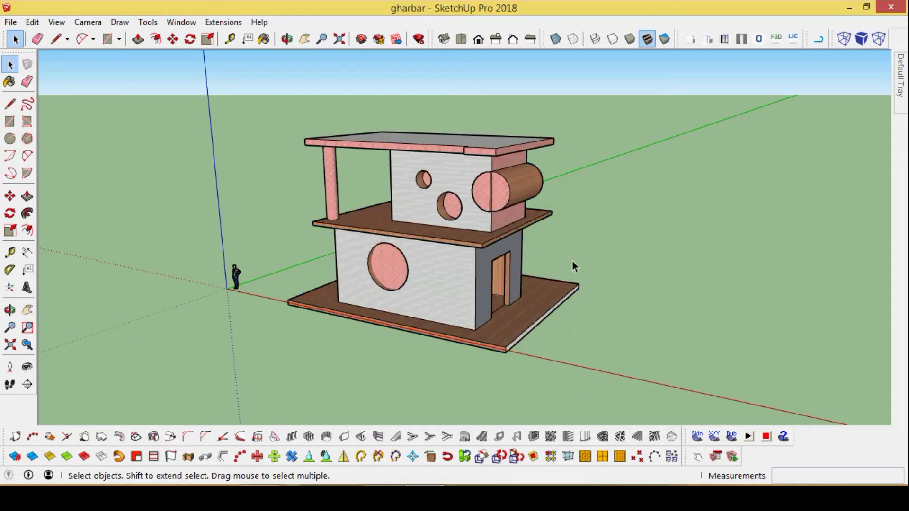
{"action": "left_click", "coordinate": [14, 23]}
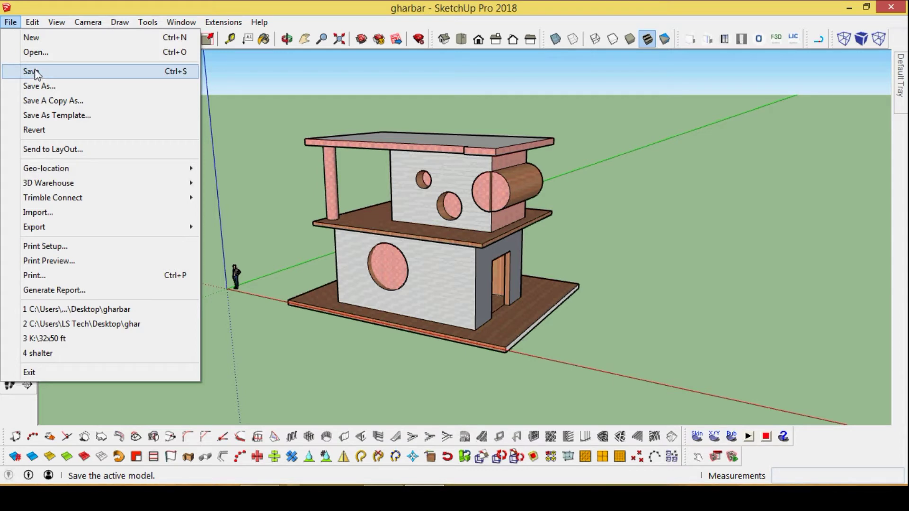
{"action": "left_click", "coordinate": [288, 74]}
{"action": "left_click_drag", "start_coordinate": [268, 98], "coordinate": [660, 397]}
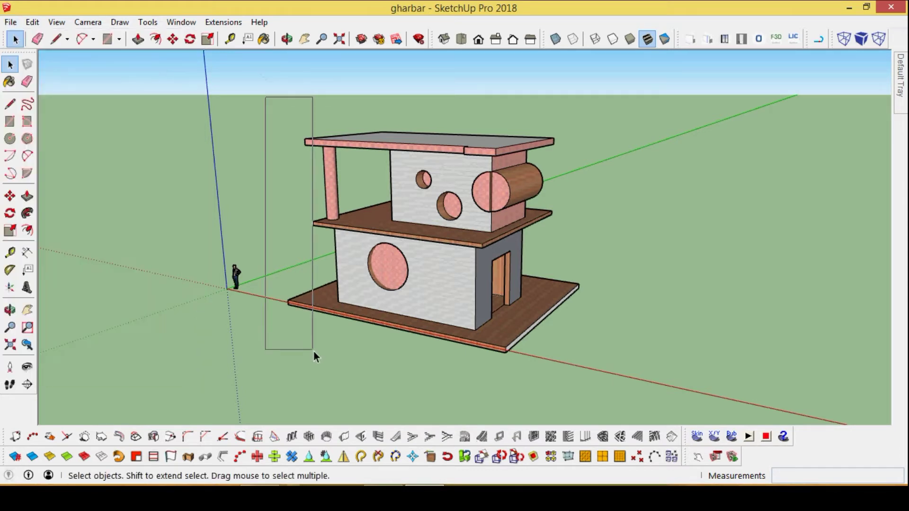
{"action": "left_click", "coordinate": [567, 222]}
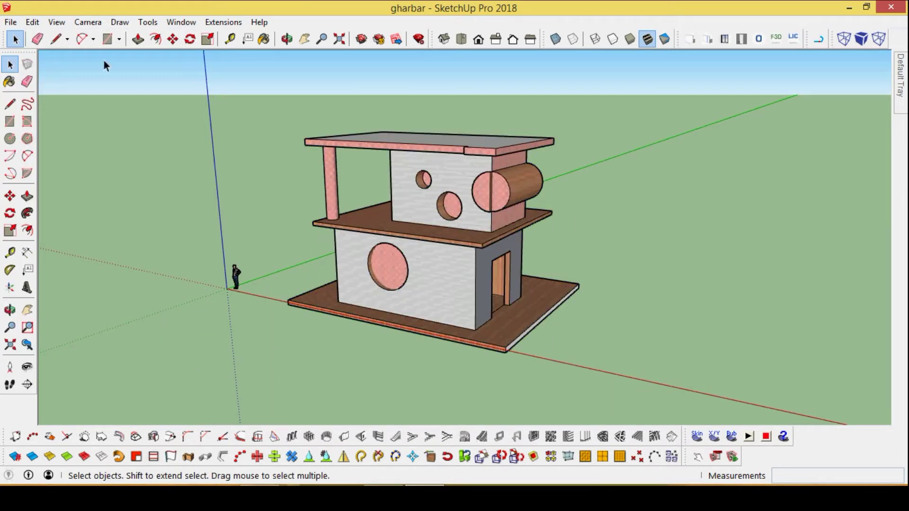
{"action": "left_click", "coordinate": [10, 22]}
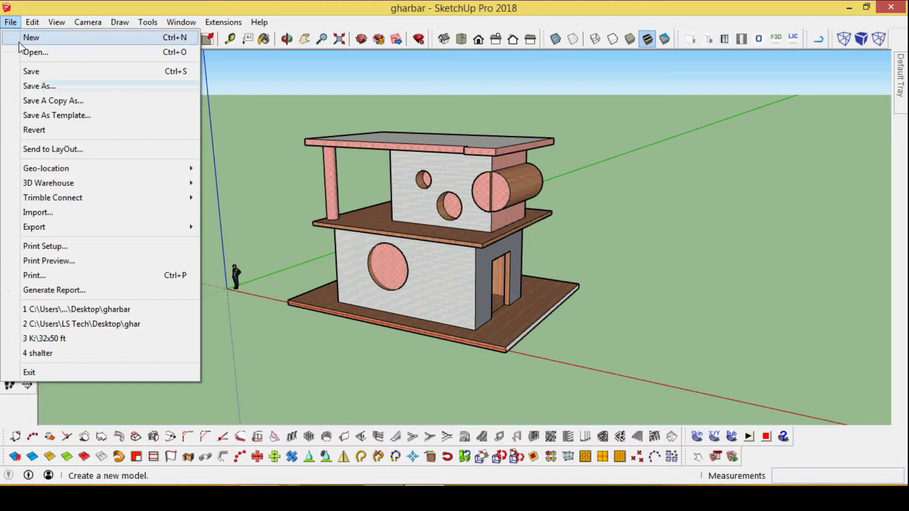
Save the house to the Desktop as 'Dummy model' in SketchUp Version 2014 (*.skp) format.
{"action": "left_click", "coordinate": [41, 86]}
{"action": "type", "text": "Dummy model"}
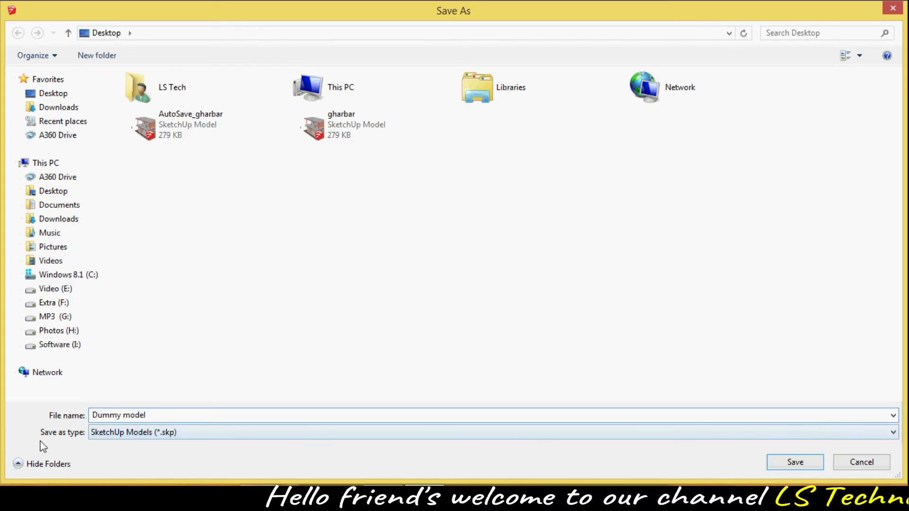
{"action": "left_click", "coordinate": [893, 433]}
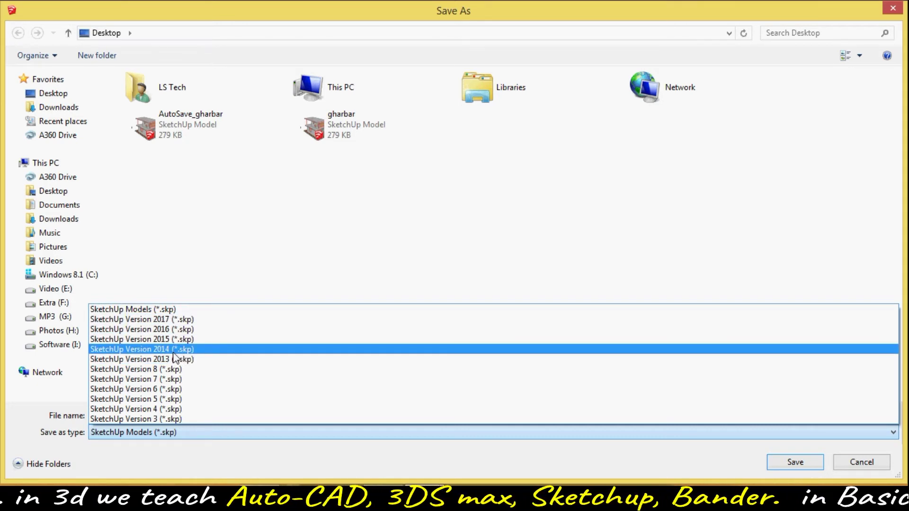
{"action": "left_click", "coordinate": [176, 352]}
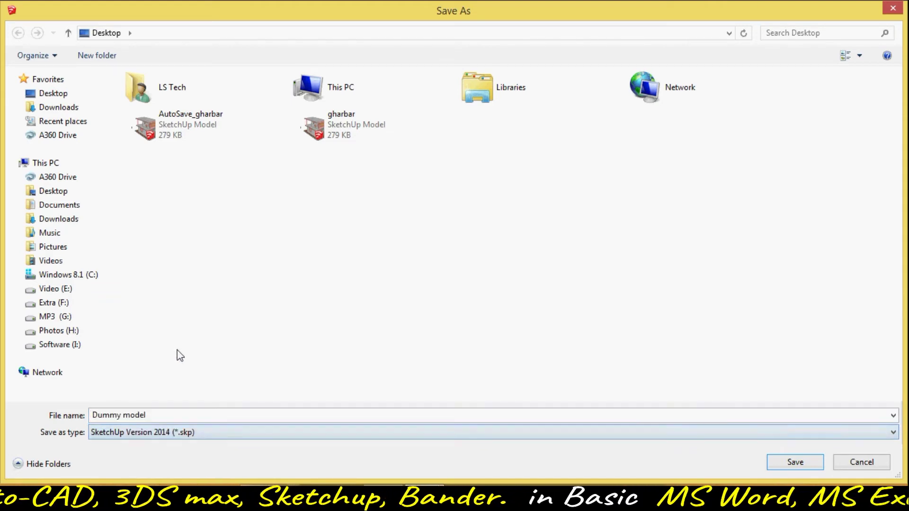
{"action": "left_click", "coordinate": [788, 463]}
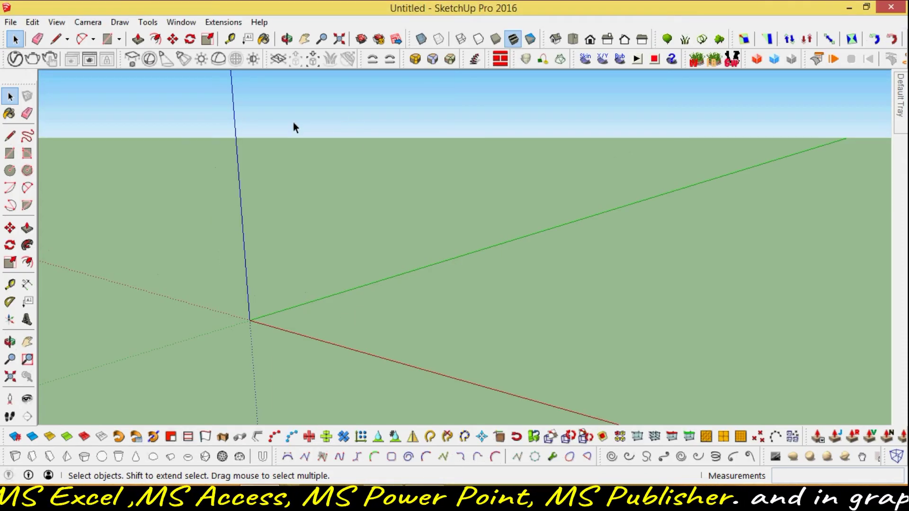
Open Dummy model from the Desktop using the All Files filter, discarding the Untitled model.
{"action": "left_click", "coordinate": [10, 22]}
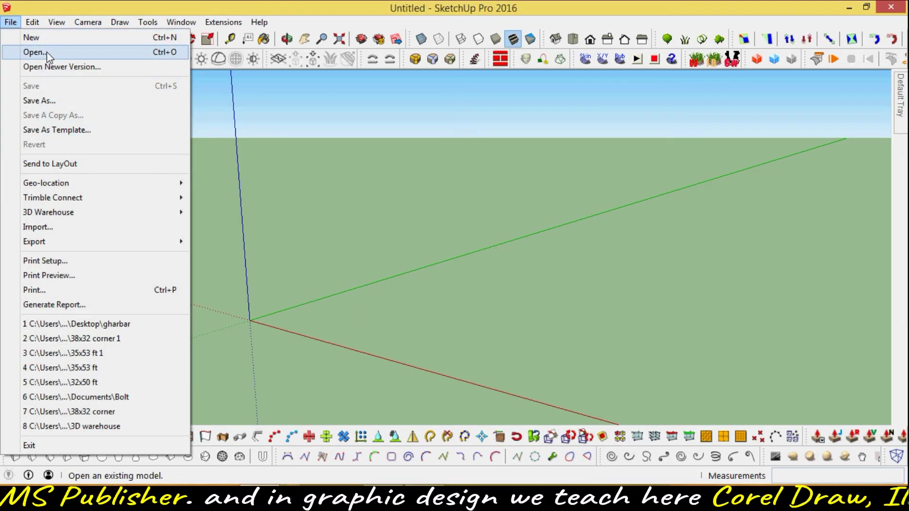
{"action": "left_click", "coordinate": [57, 53]}
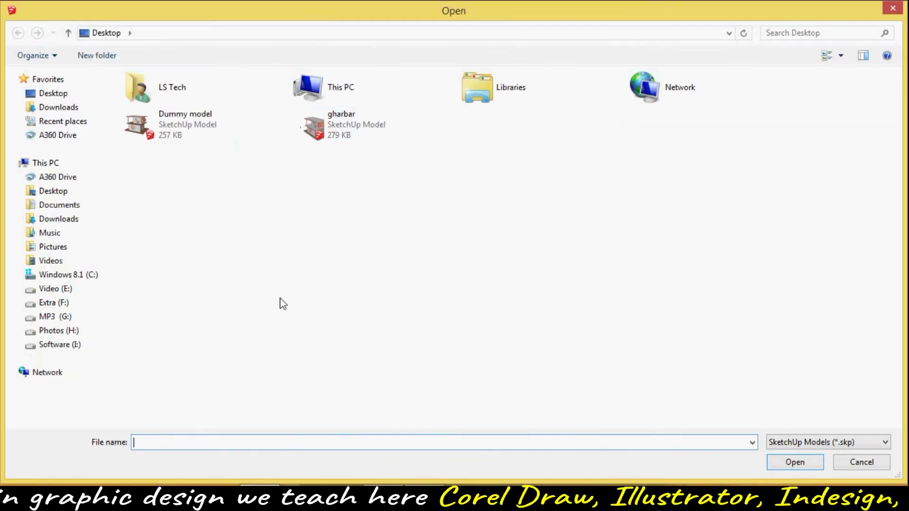
{"action": "left_click", "coordinate": [884, 444]}
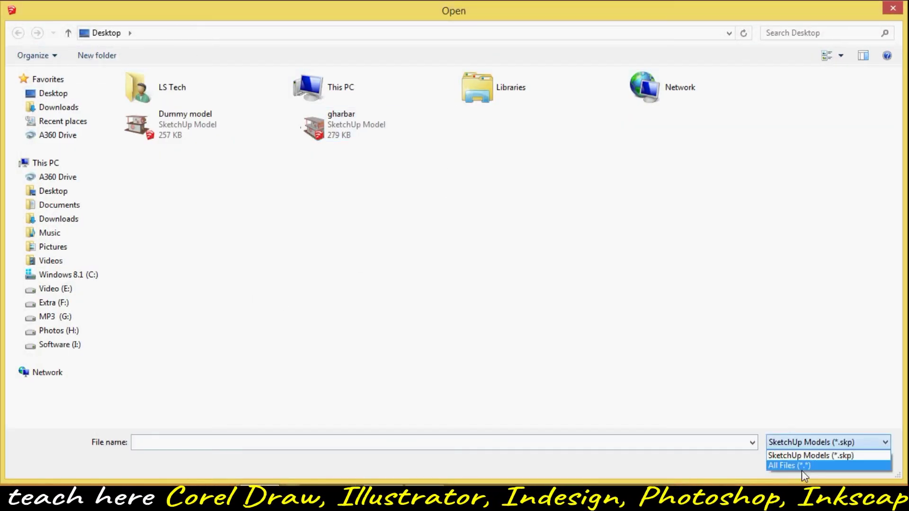
{"action": "left_click", "coordinate": [787, 466]}
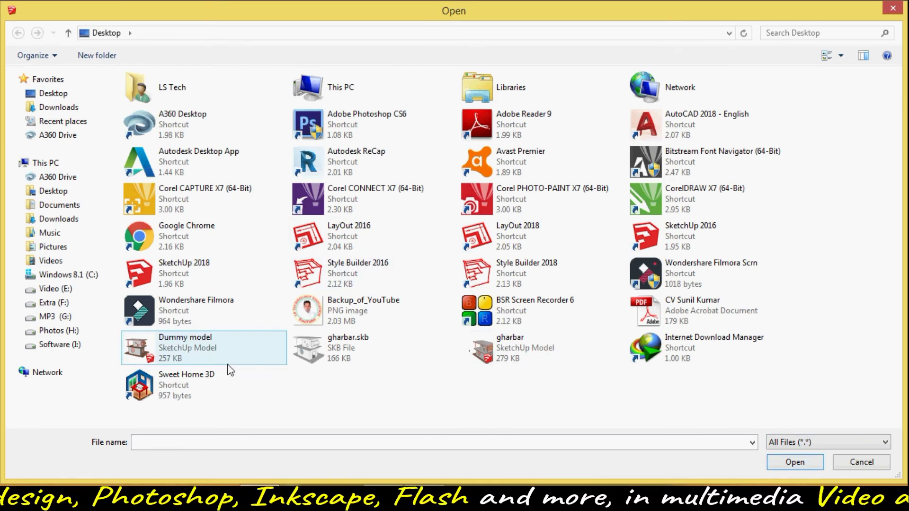
{"action": "left_click", "coordinate": [172, 351]}
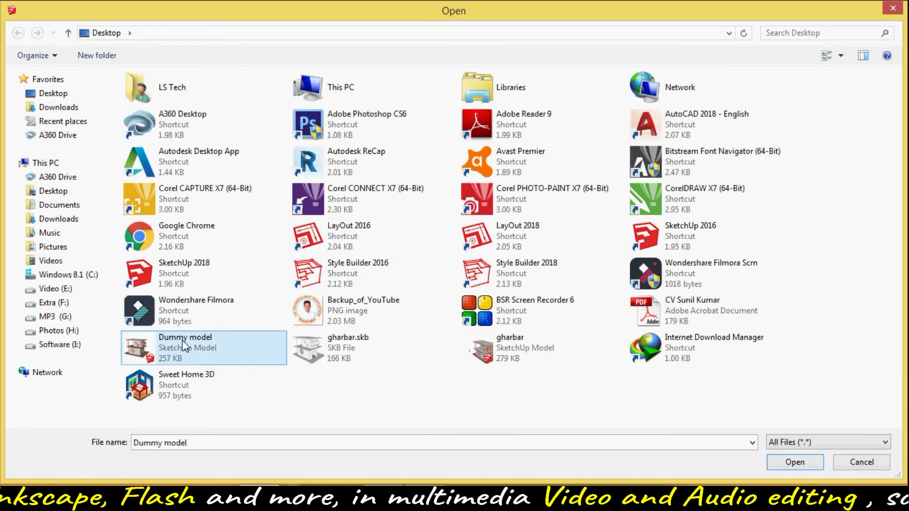
{"action": "left_click", "coordinate": [795, 462]}
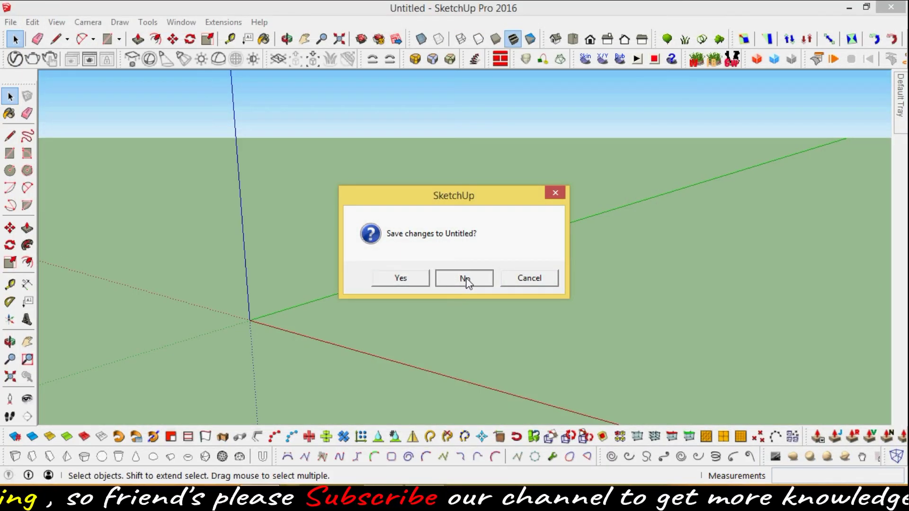
{"action": "left_click", "coordinate": [465, 279]}
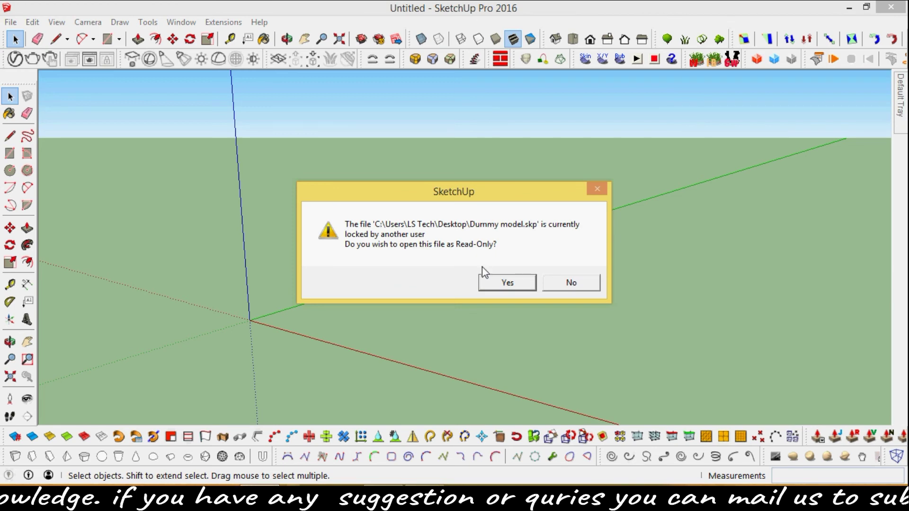
Open Dummy model read-only, silence the version 14.0.1 notice, then zoom in and select the house.
{"action": "left_click", "coordinate": [516, 287]}
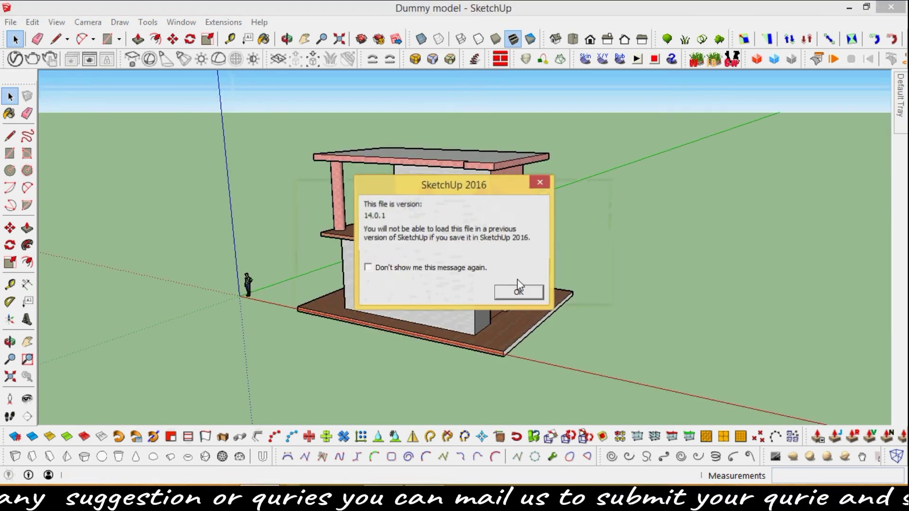
{"action": "left_click", "coordinate": [367, 267]}
{"action": "left_click", "coordinate": [520, 294]}
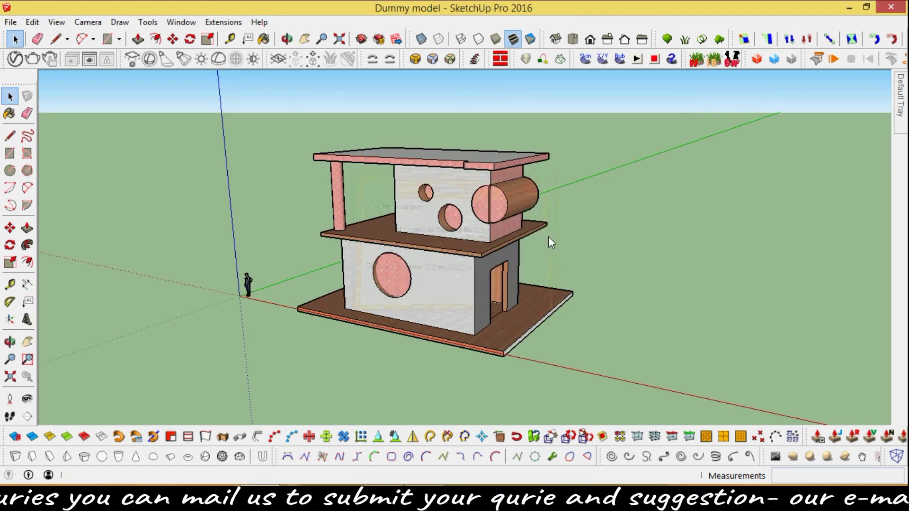
{"action": "scroll", "coordinate": [511, 237], "scroll_direction": "up", "scroll_amount": 2}
{"action": "triple_click", "coordinate": [411, 250]}
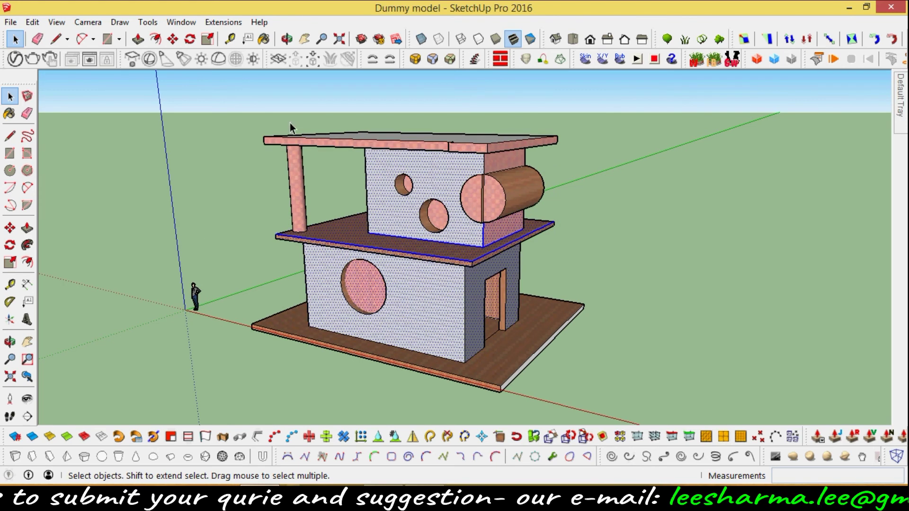